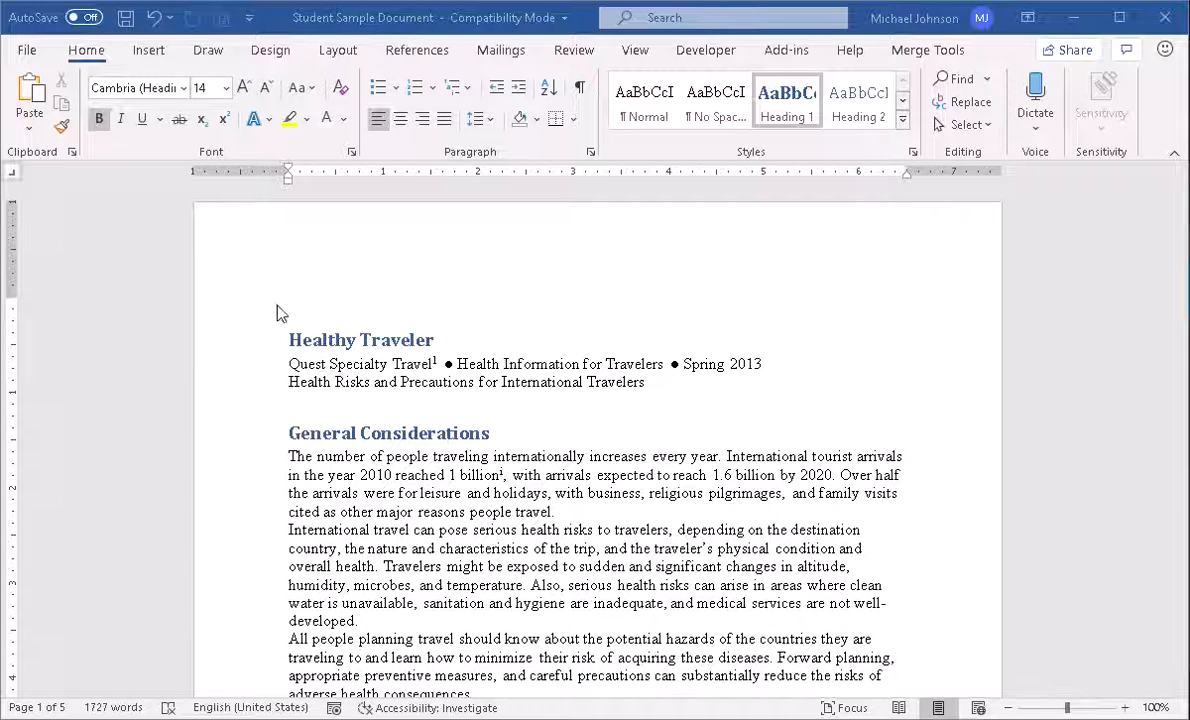
Enter the author's full name in the page header, then return to the document body
{"action": "left_click", "coordinate": [569, 253]}
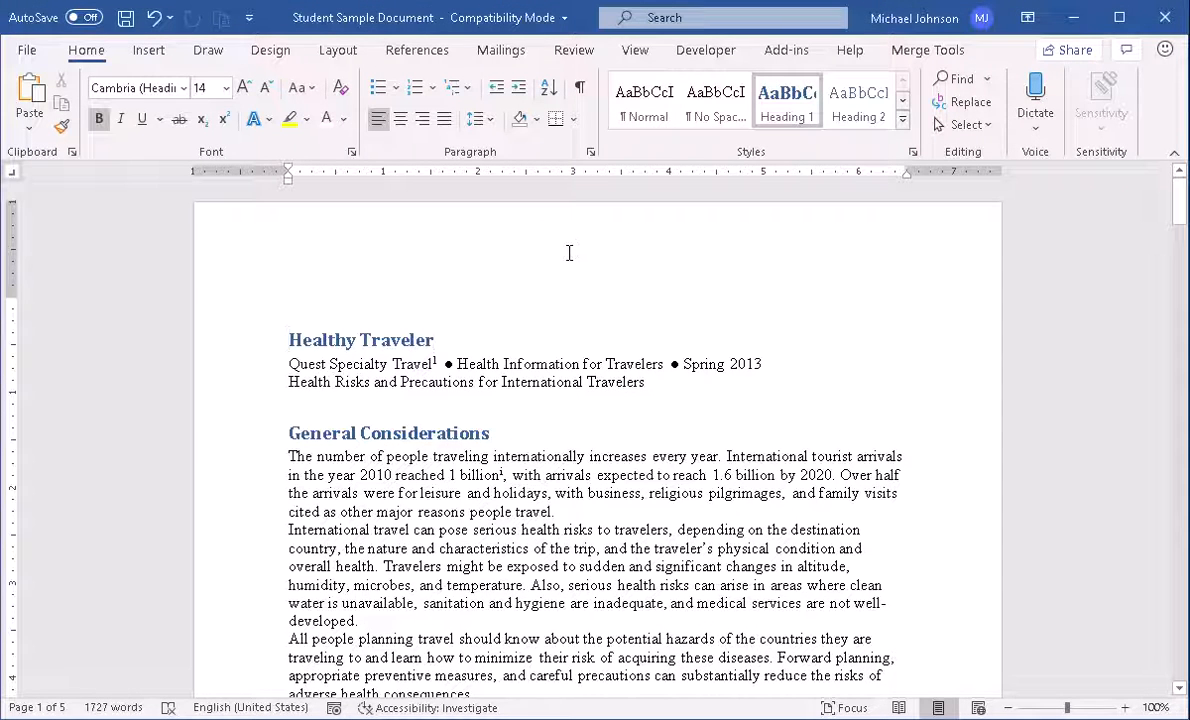
{"action": "double_click", "coordinate": [569, 253]}
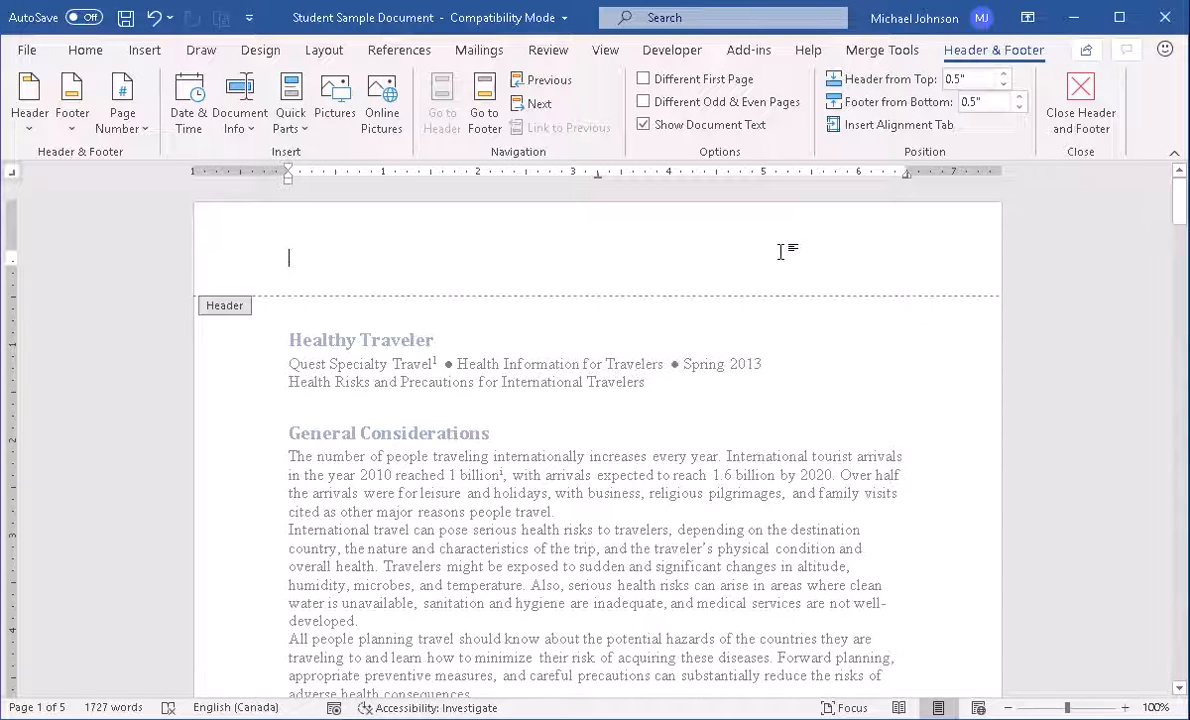
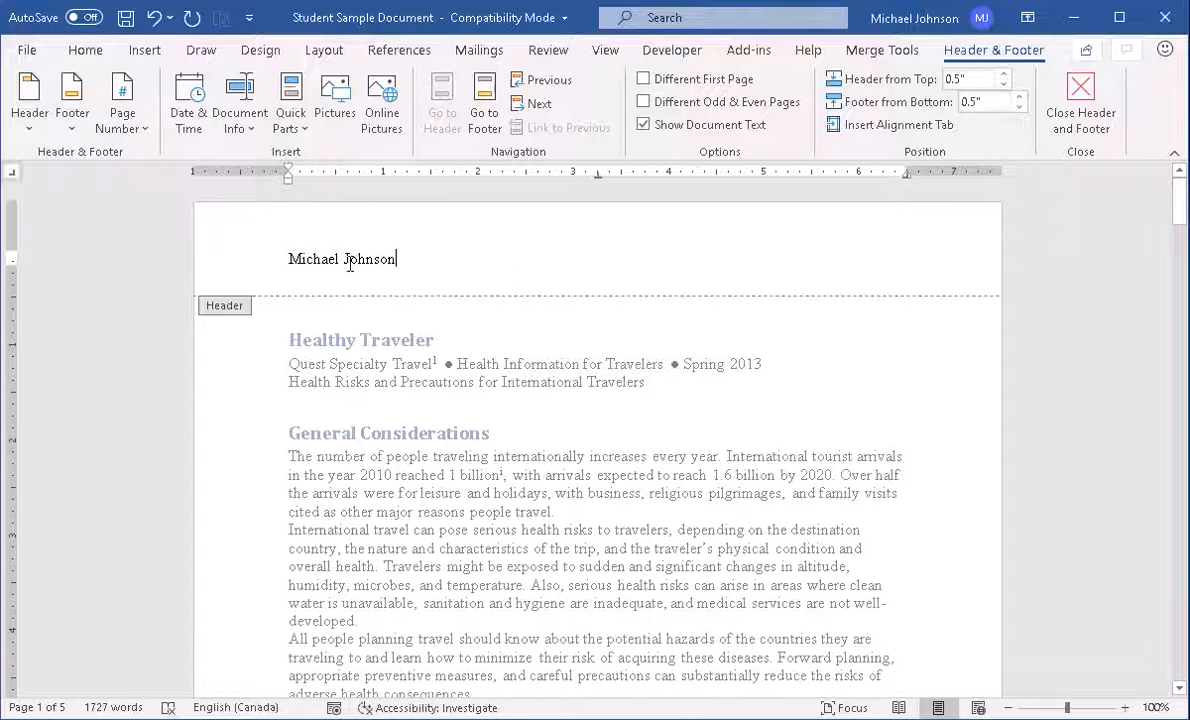
{"action": "double_click", "coordinate": [470, 342]}
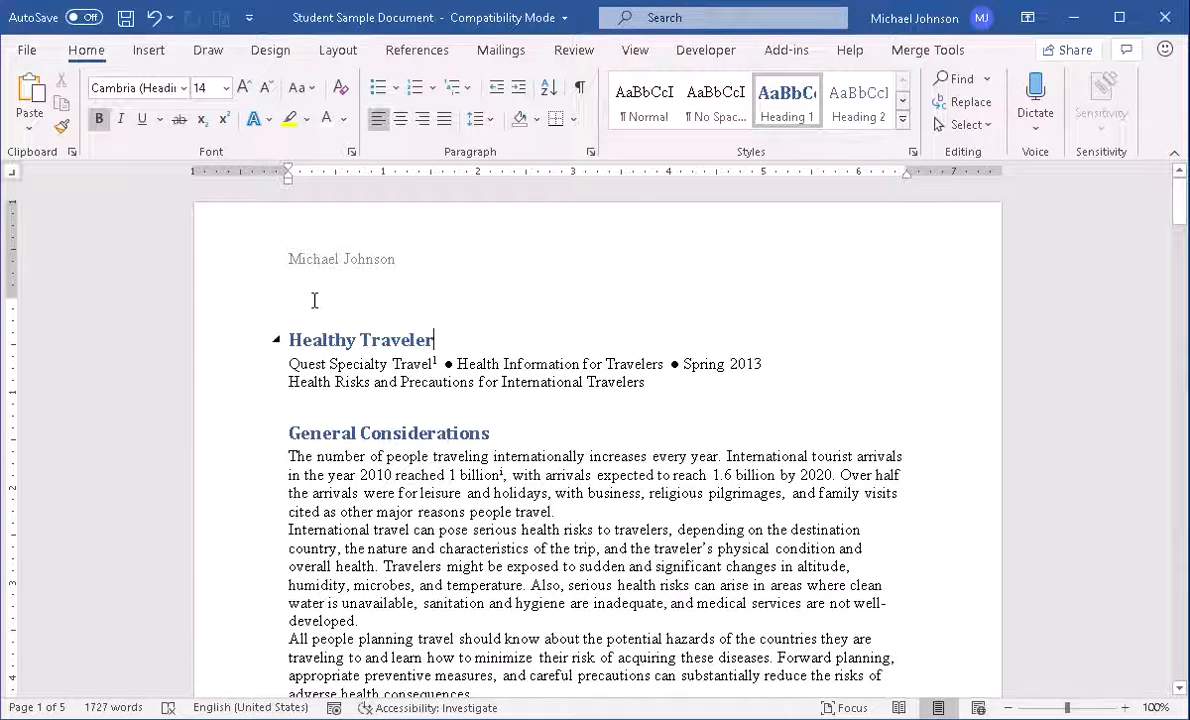
Add the footer text 'This is the end of this page' at the bottom of page 1
{"action": "triple_click", "coordinate": [412, 263]}
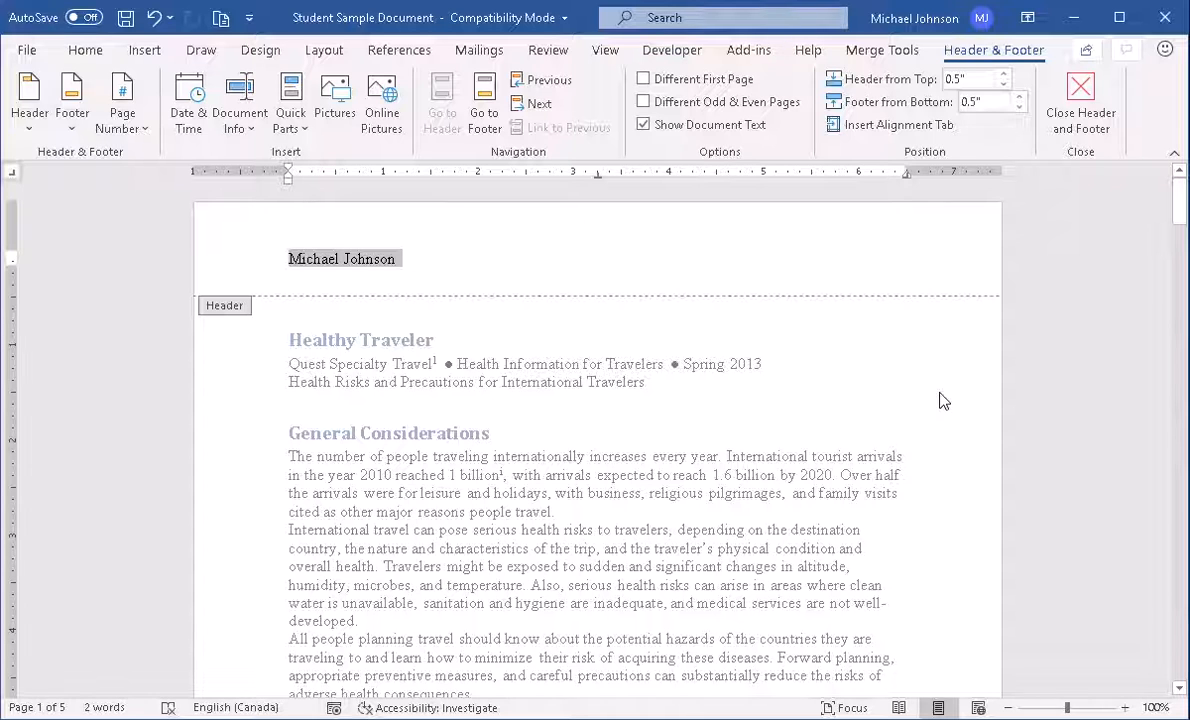
{"action": "scroll", "coordinate": [940, 401], "scroll_direction": "down", "scroll_amount": 4}
{"action": "scroll", "coordinate": [940, 401], "scroll_direction": "down", "scroll_amount": 3}
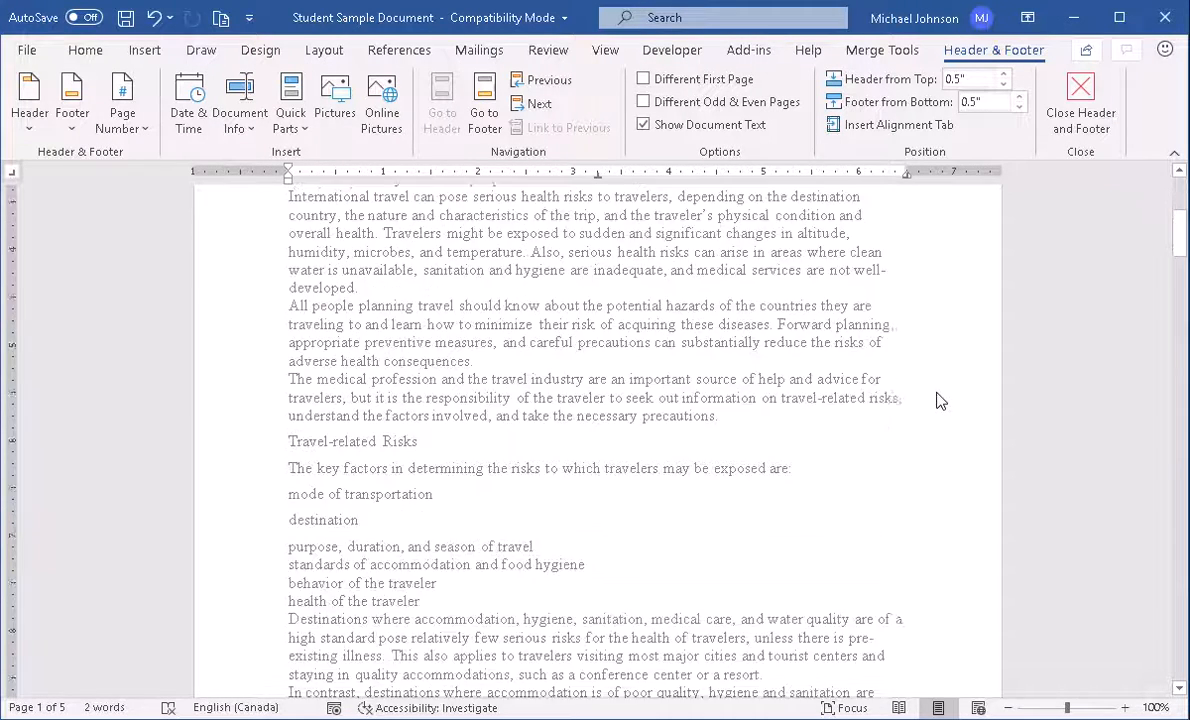
{"action": "scroll", "coordinate": [940, 401], "scroll_direction": "down", "scroll_amount": 5}
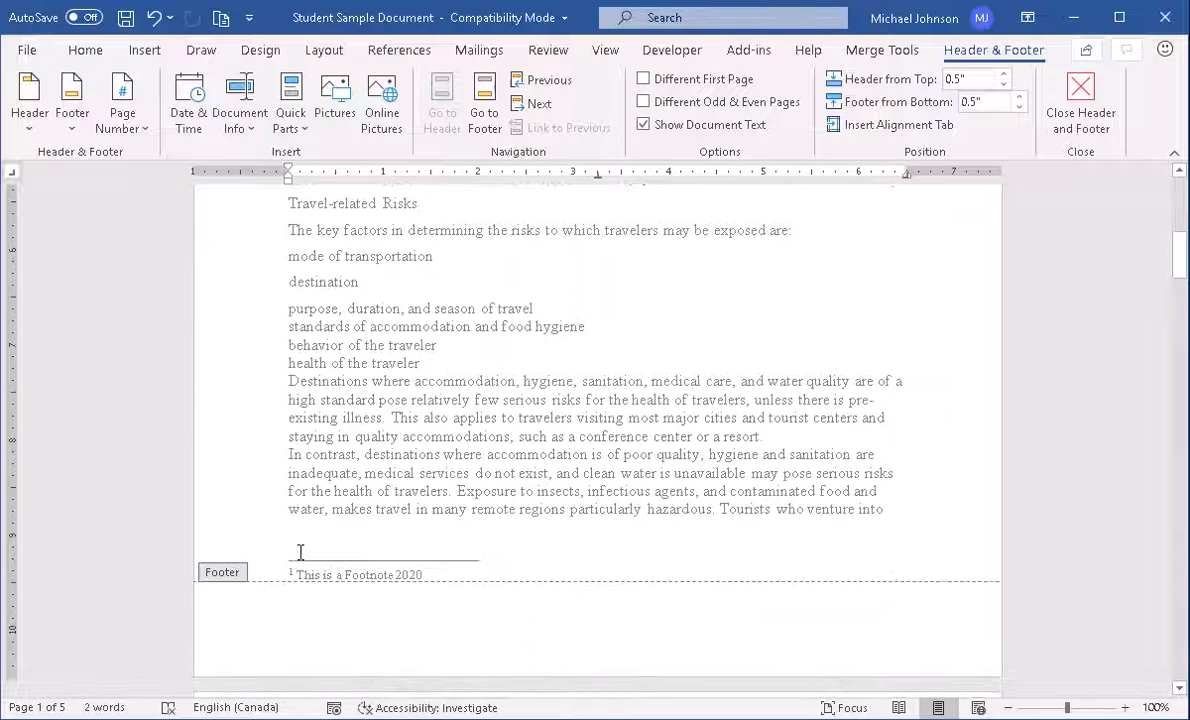
{"action": "left_click", "coordinate": [621, 615]}
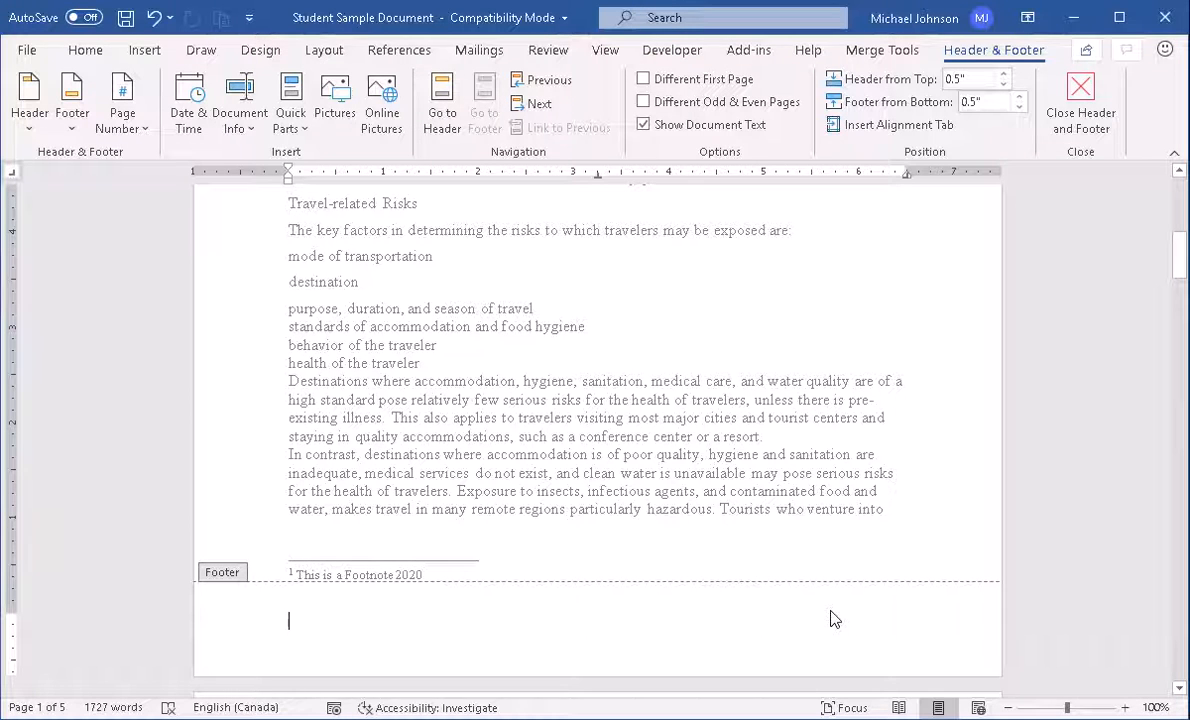
{"action": "type", "text": "This"}
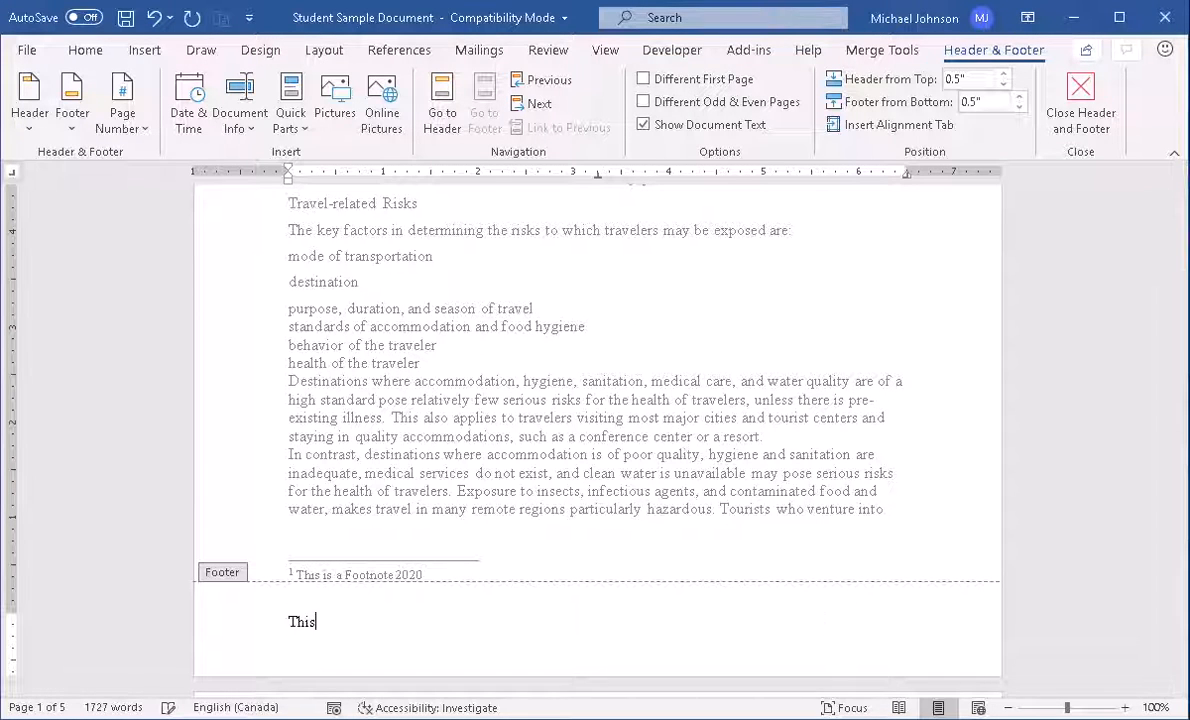
{"action": "type", "text": " is the e"}
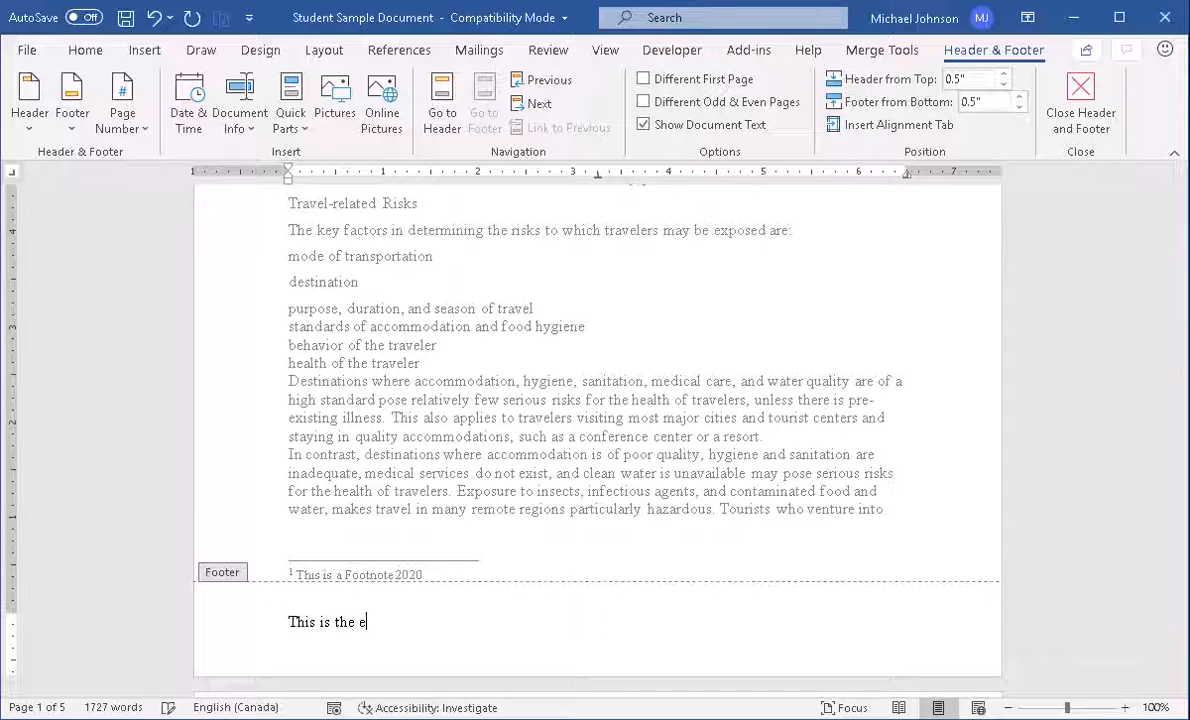
{"action": "type", "text": "nd of th"}
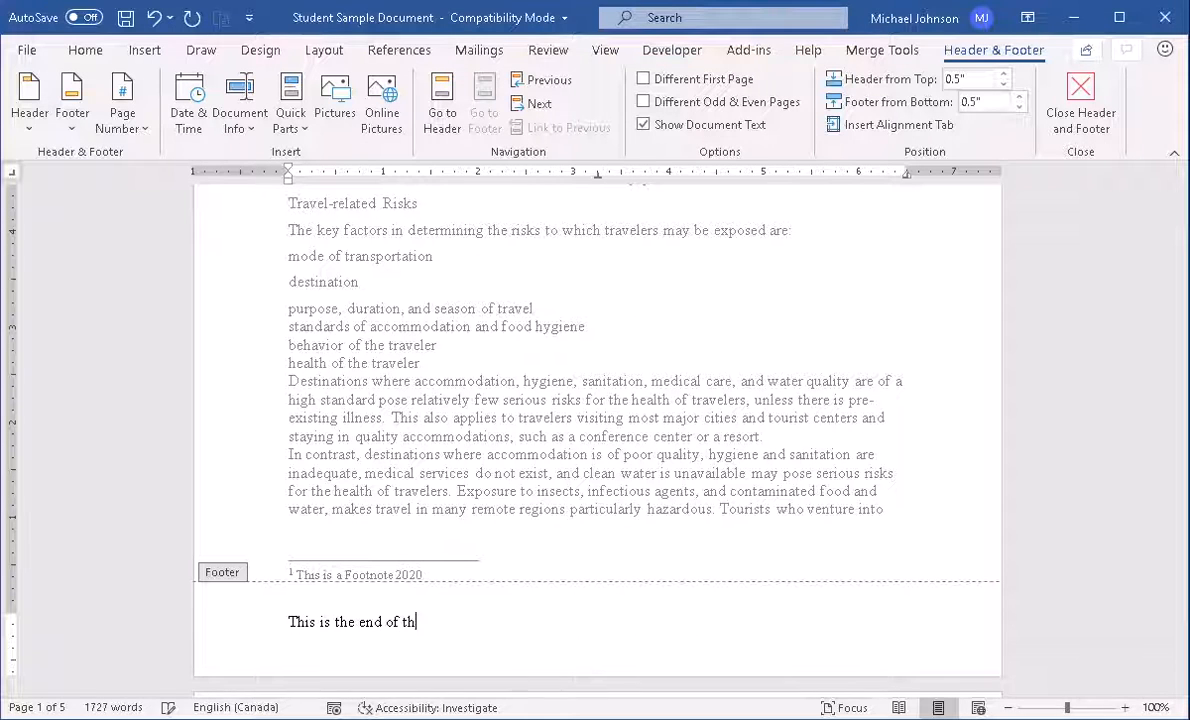
{"action": "type", "text": "is page"}
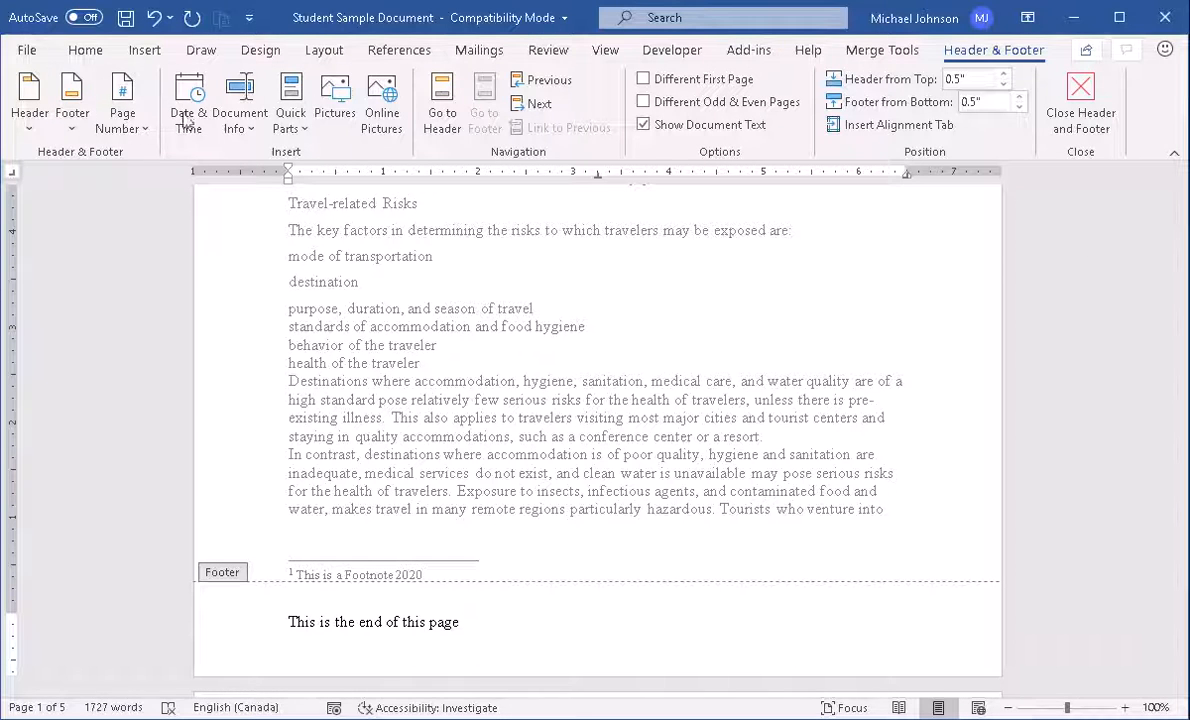
{"action": "left_click", "coordinate": [1089, 103]}
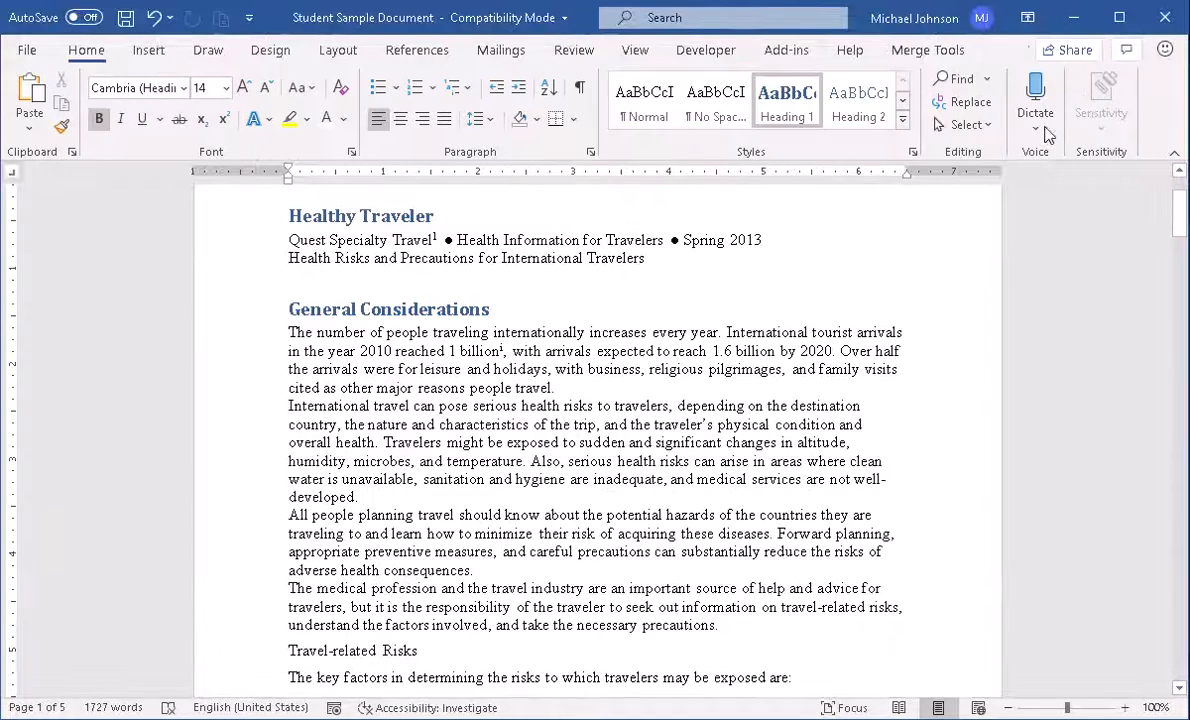
Scroll down through the pages and back up to check the header name and footer repeat
{"action": "scroll", "coordinate": [590, 369], "scroll_direction": "down", "scroll_amount": 4}
{"action": "scroll", "coordinate": [590, 369], "scroll_direction": "down", "scroll_amount": 5}
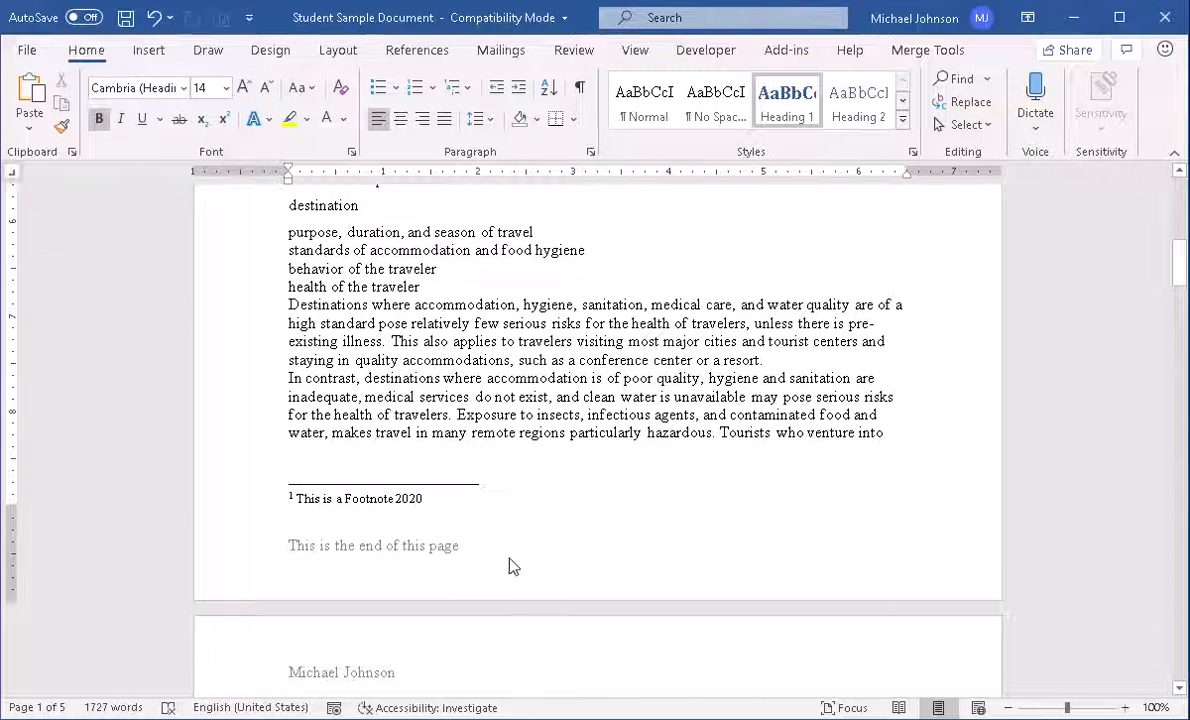
{"action": "scroll", "coordinate": [545, 548], "scroll_direction": "down", "scroll_amount": 1}
{"action": "scroll", "coordinate": [545, 548], "scroll_direction": "down", "scroll_amount": 1}
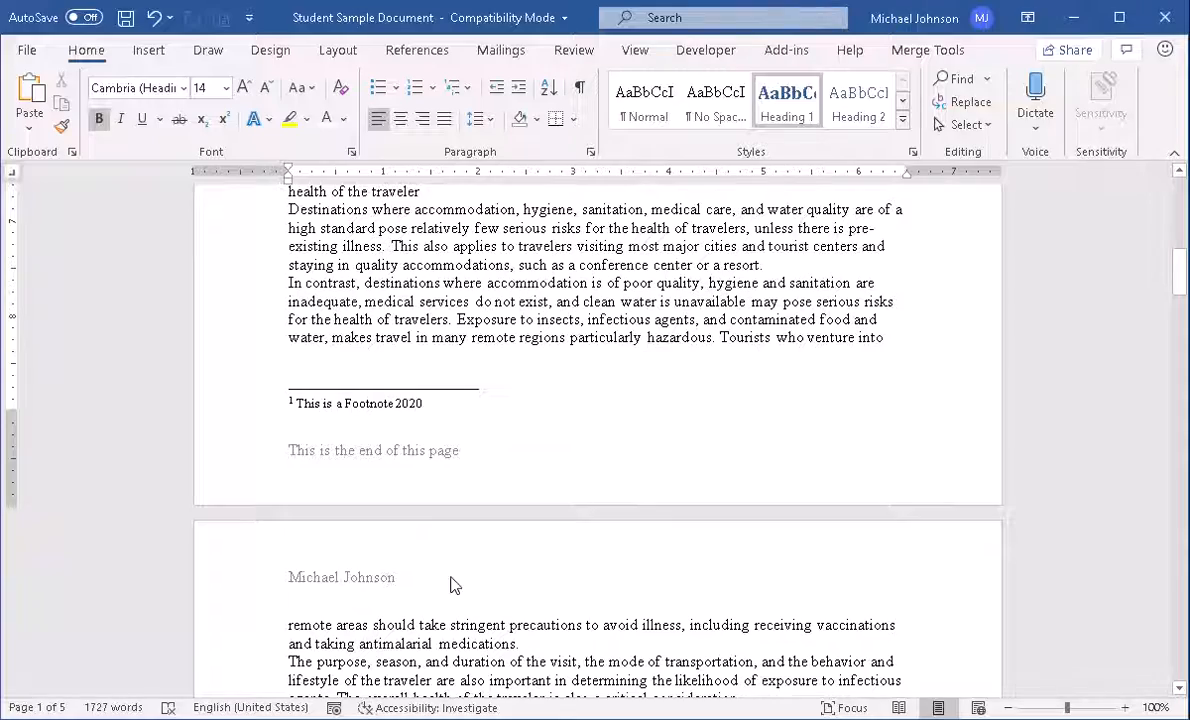
{"action": "scroll", "coordinate": [474, 573], "scroll_direction": "down", "scroll_amount": 20}
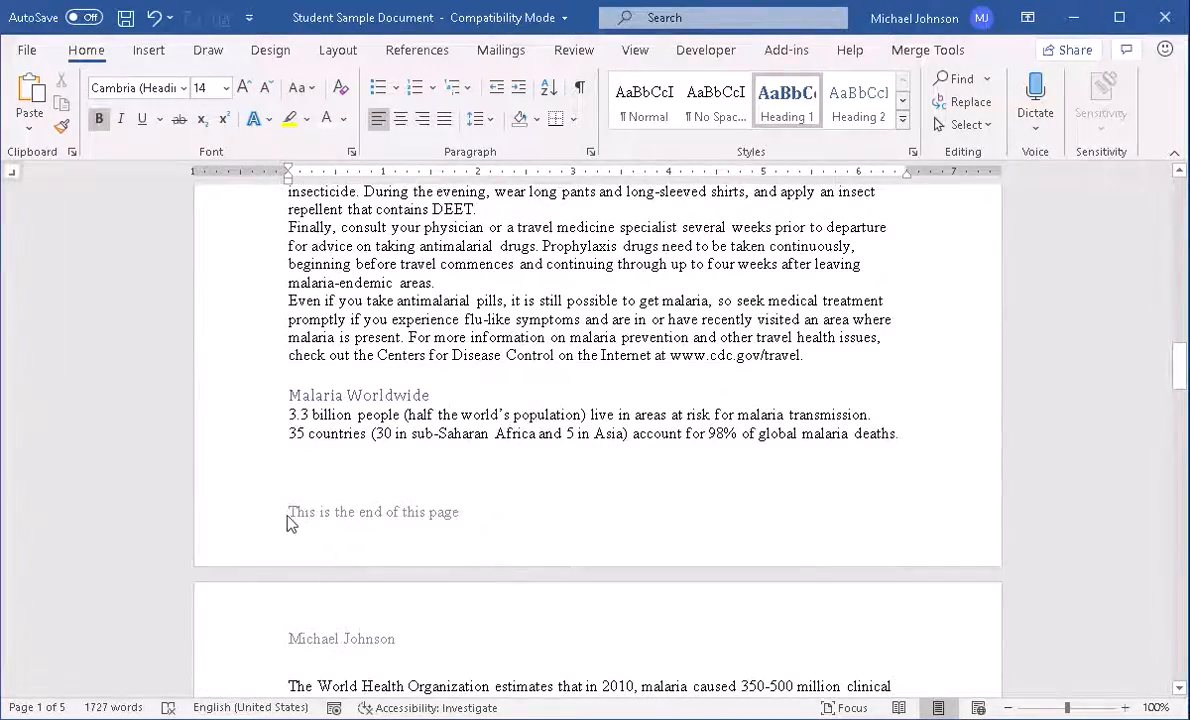
{"action": "scroll", "coordinate": [624, 519], "scroll_direction": "up", "scroll_amount": 8}
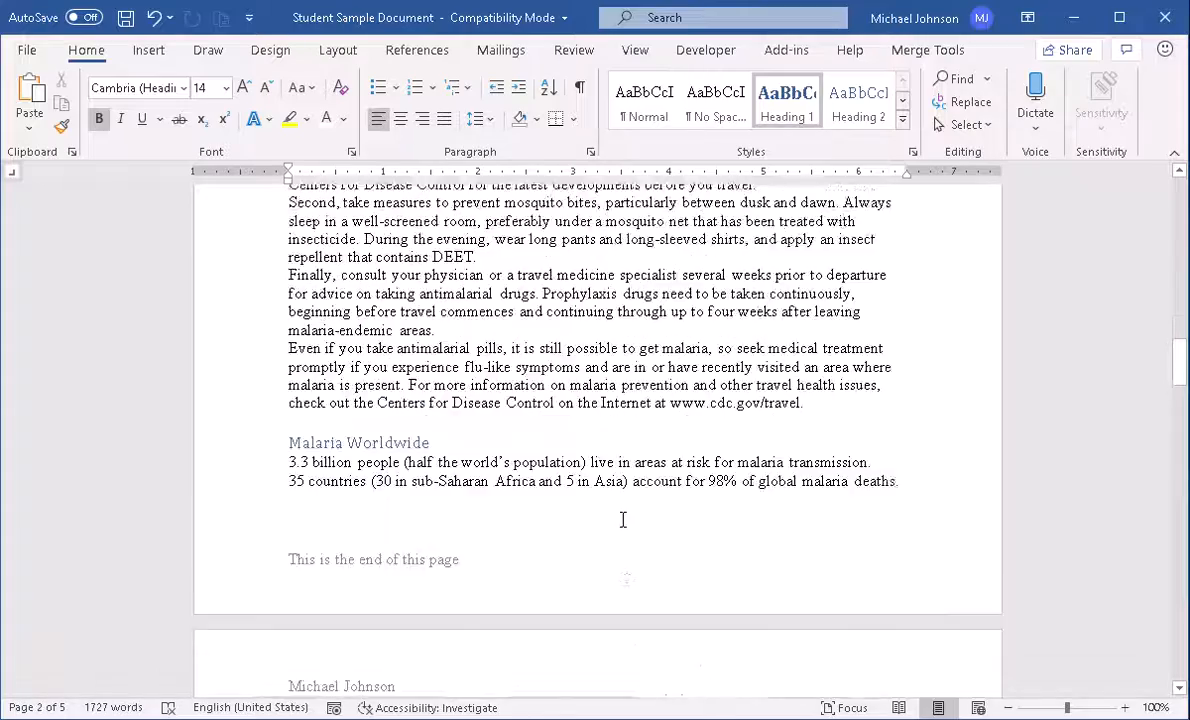
{"action": "scroll", "coordinate": [624, 519], "scroll_direction": "up", "scroll_amount": 20}
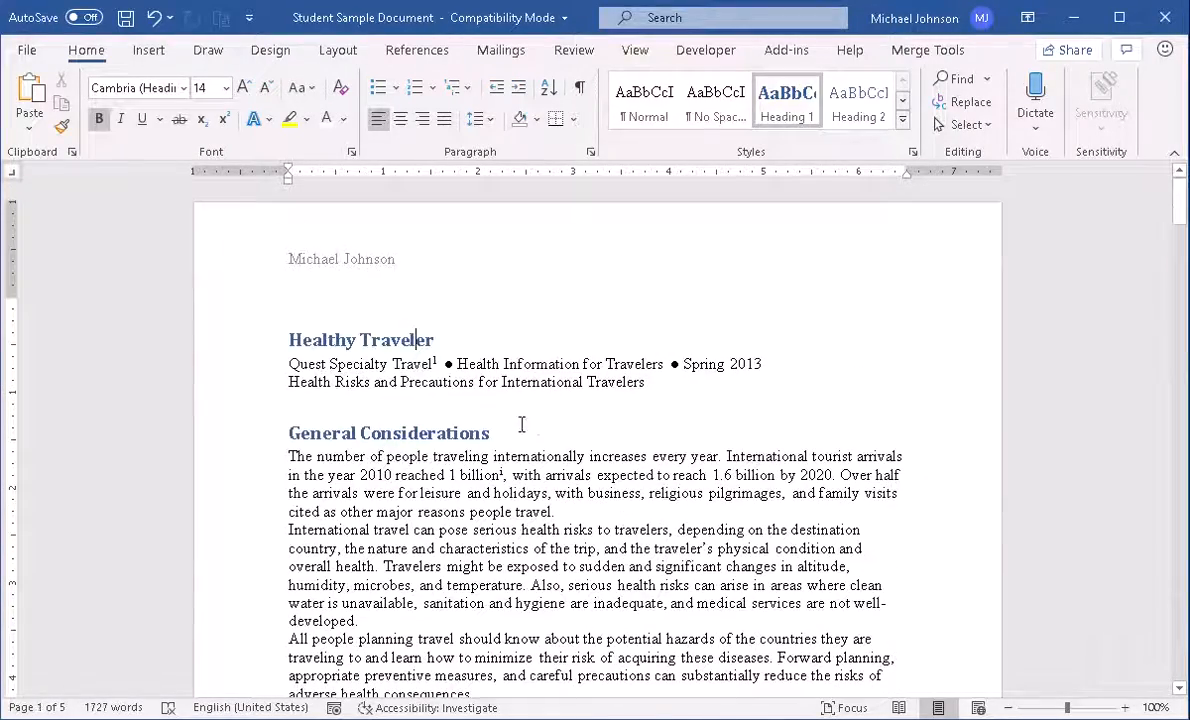
Delete the author's name from the page header
{"action": "double_click", "coordinate": [393, 260]}
{"action": "left_click_drag", "start_coordinate": [395, 261], "coordinate": [243, 266]}
{"action": "key", "text": "Delete"}
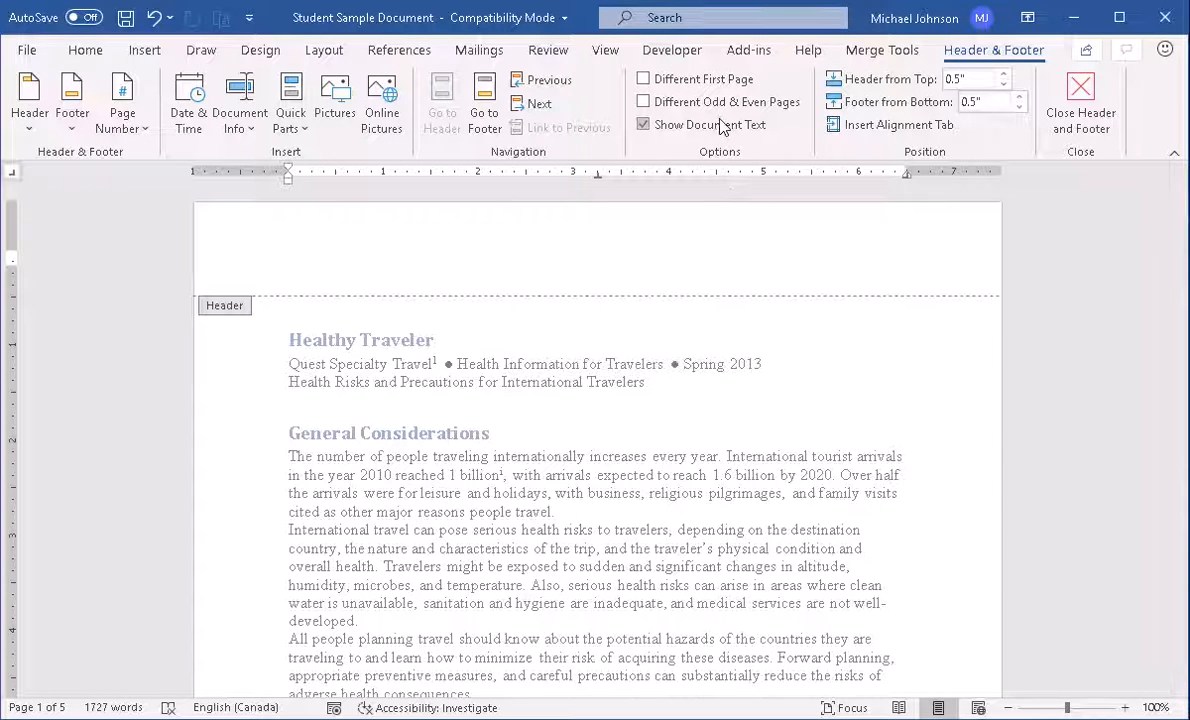
Hide the body text, check the footer line, and return to the page 1 header
{"action": "left_click", "coordinate": [643, 125]}
{"action": "left_click", "coordinate": [588, 420]}
{"action": "left_click", "coordinate": [487, 135]}
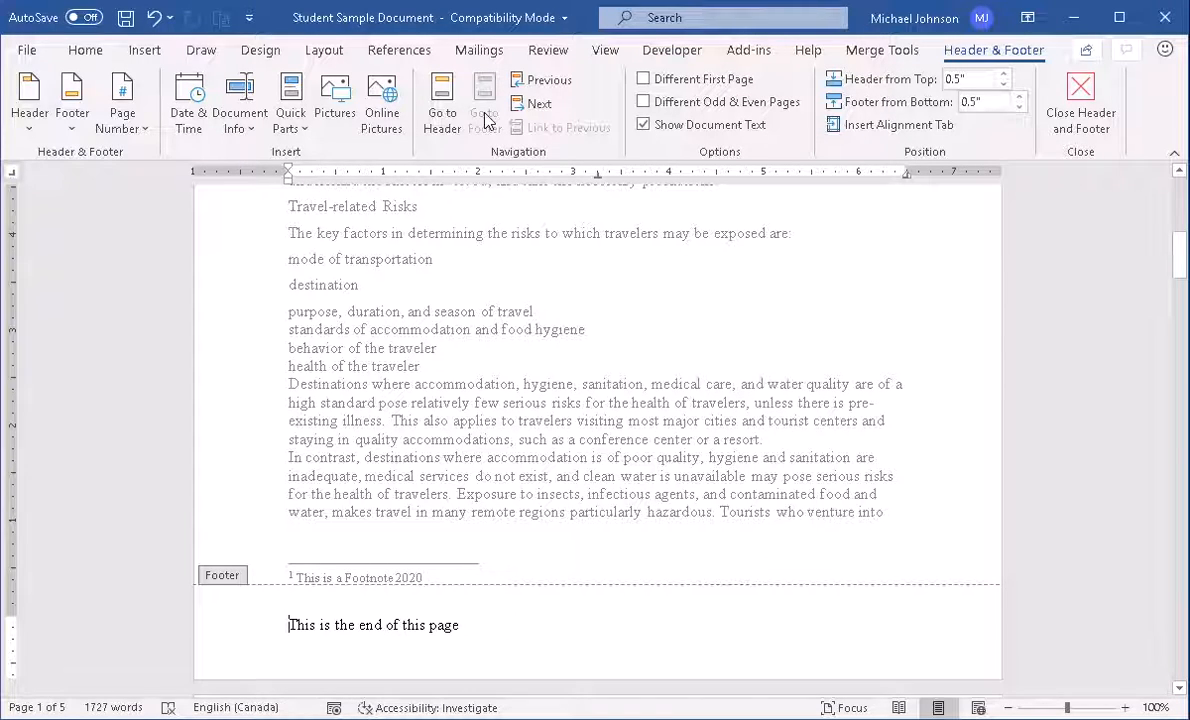
{"action": "left_click", "coordinate": [443, 106]}
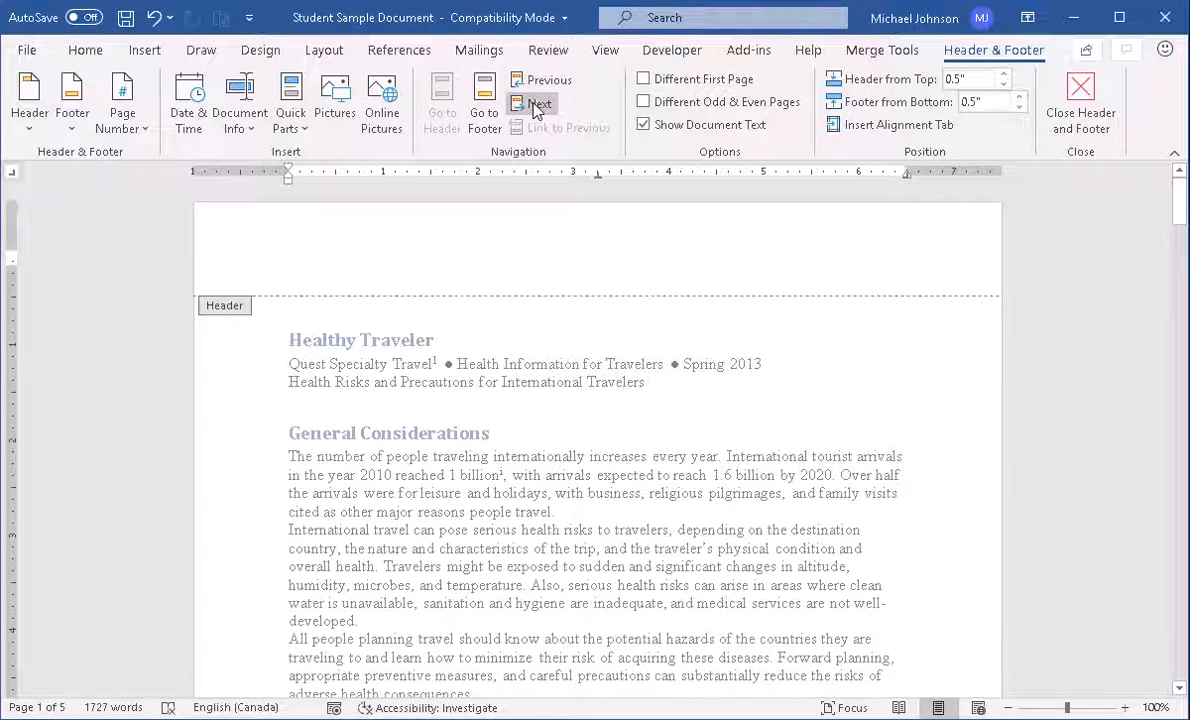
Insert the date Thursday, April-16-20 at the header's left and the author's first name centred
{"action": "left_click", "coordinate": [190, 116]}
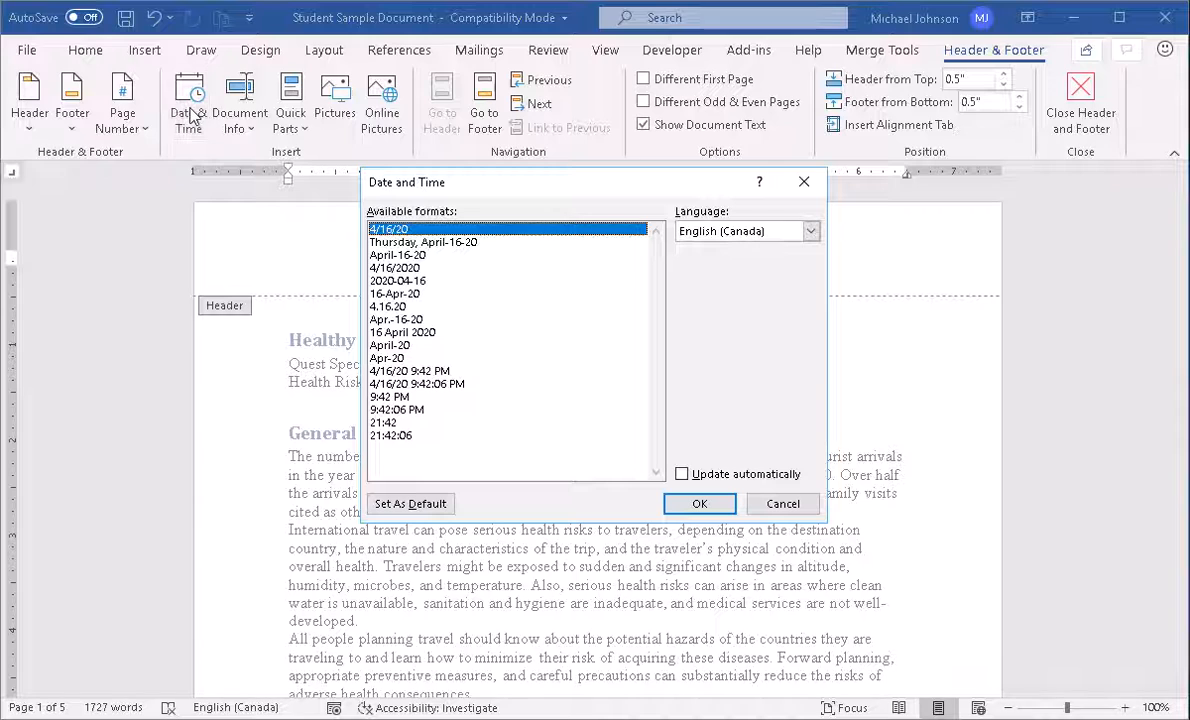
{"action": "left_click", "coordinate": [384, 243]}
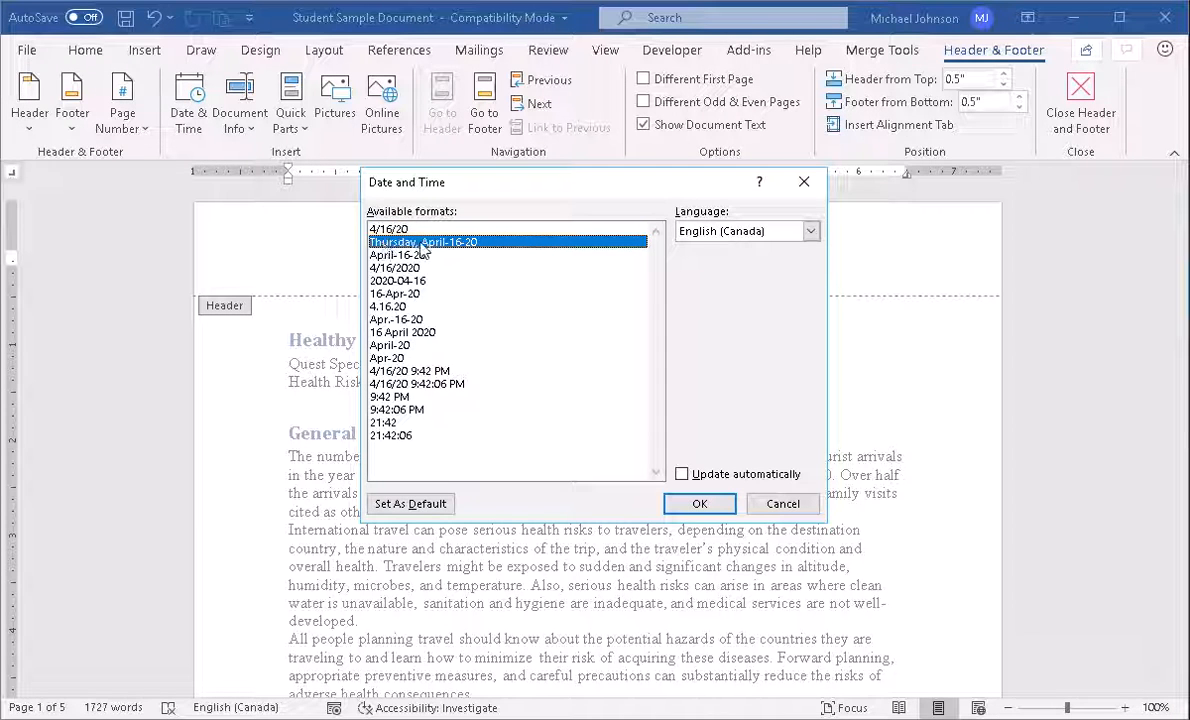
{"action": "left_click", "coordinate": [705, 504]}
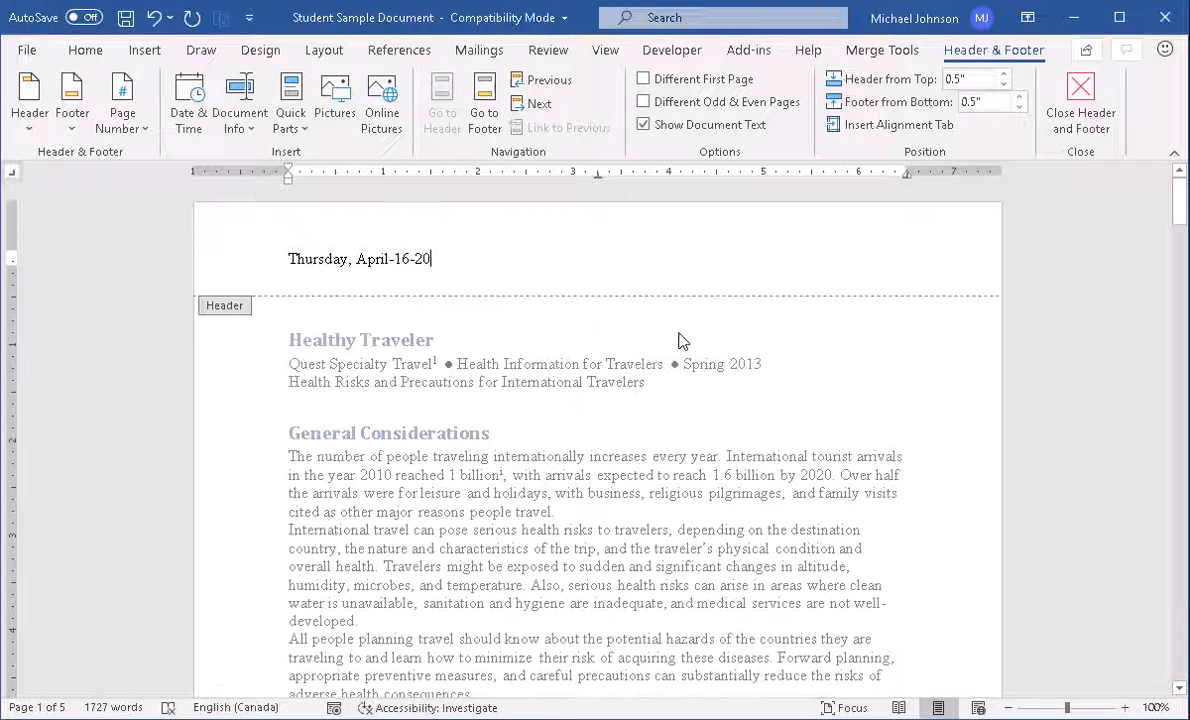
{"action": "key", "text": "Tab"}
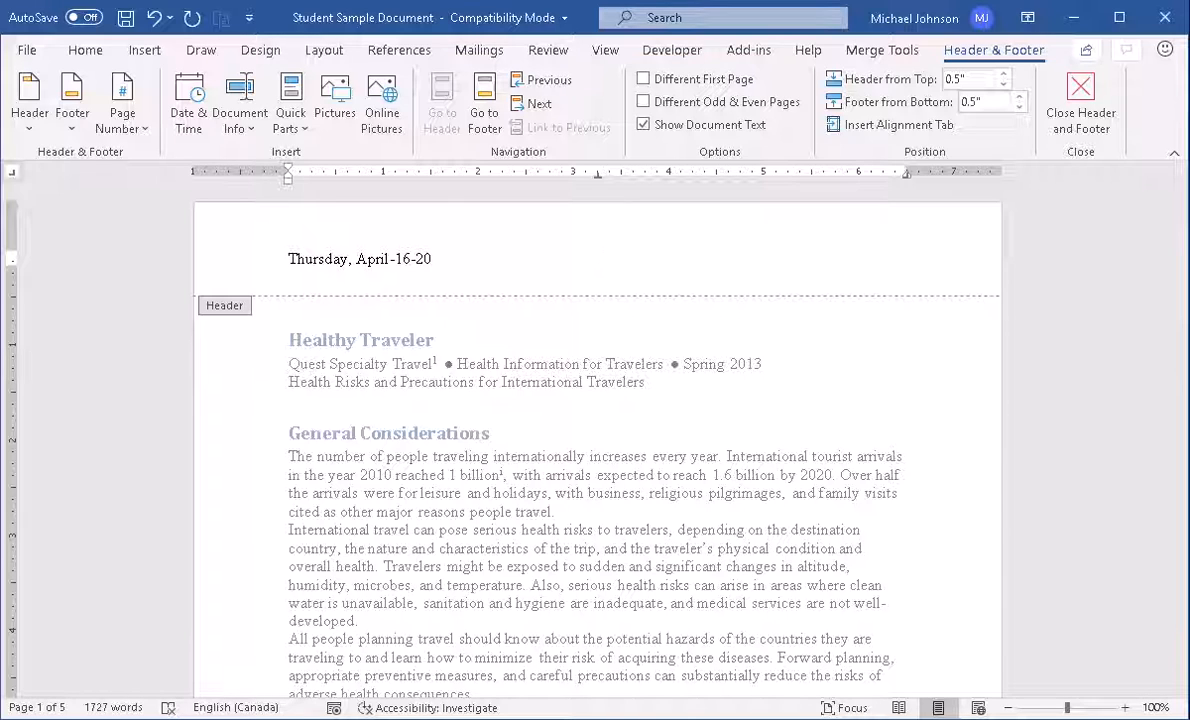
{"action": "type", "text": "Michael"}
{"action": "key", "text": "Tab"}
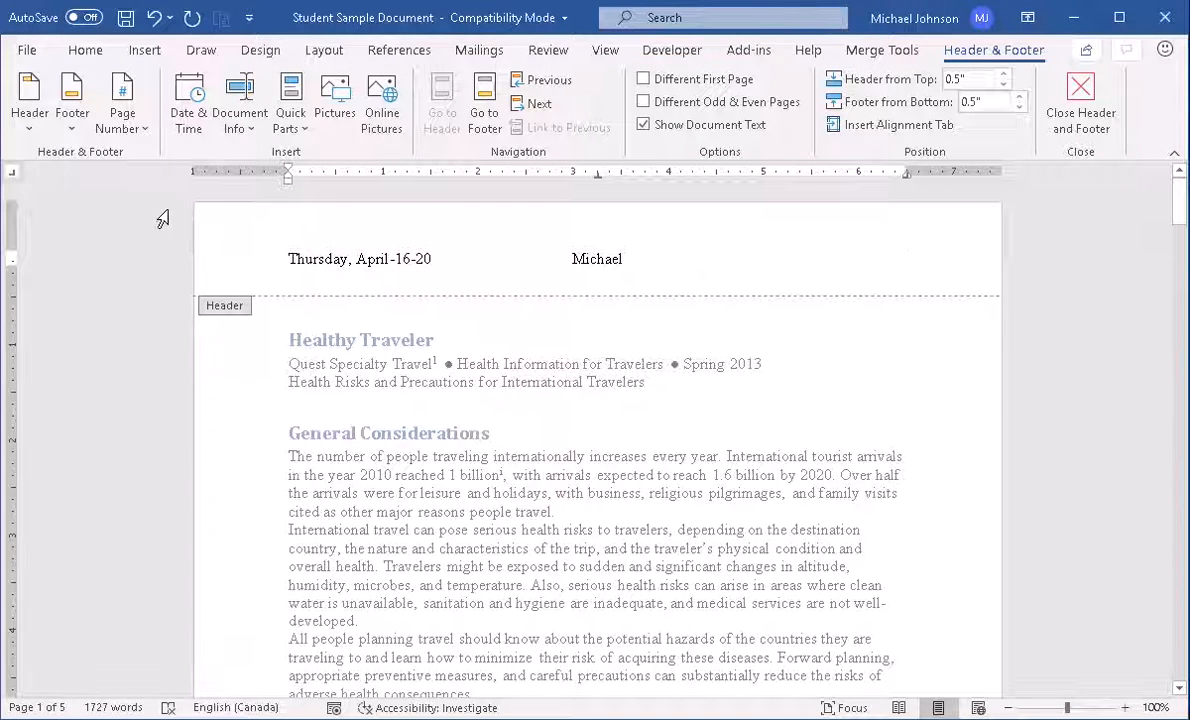
Insert a Plain Number 3 page number at top right and confirm page 2 shows 2
{"action": "left_click", "coordinate": [139, 130]}
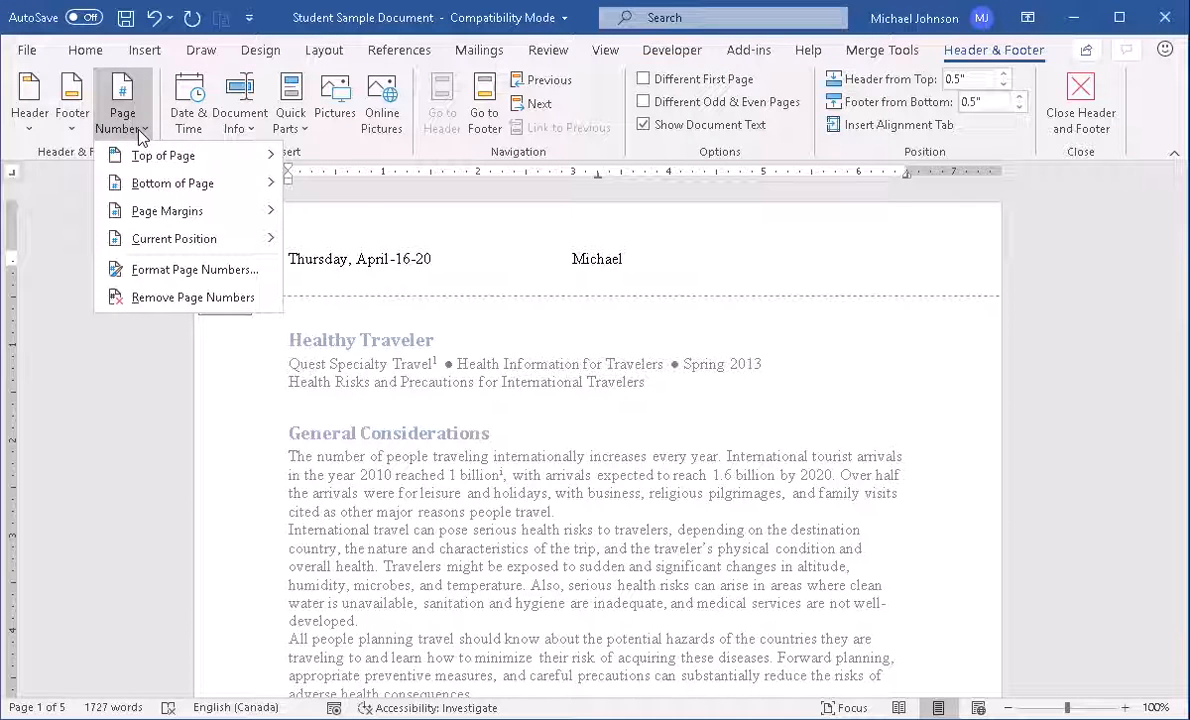
{"action": "mouse_move", "coordinate": [145, 163]}
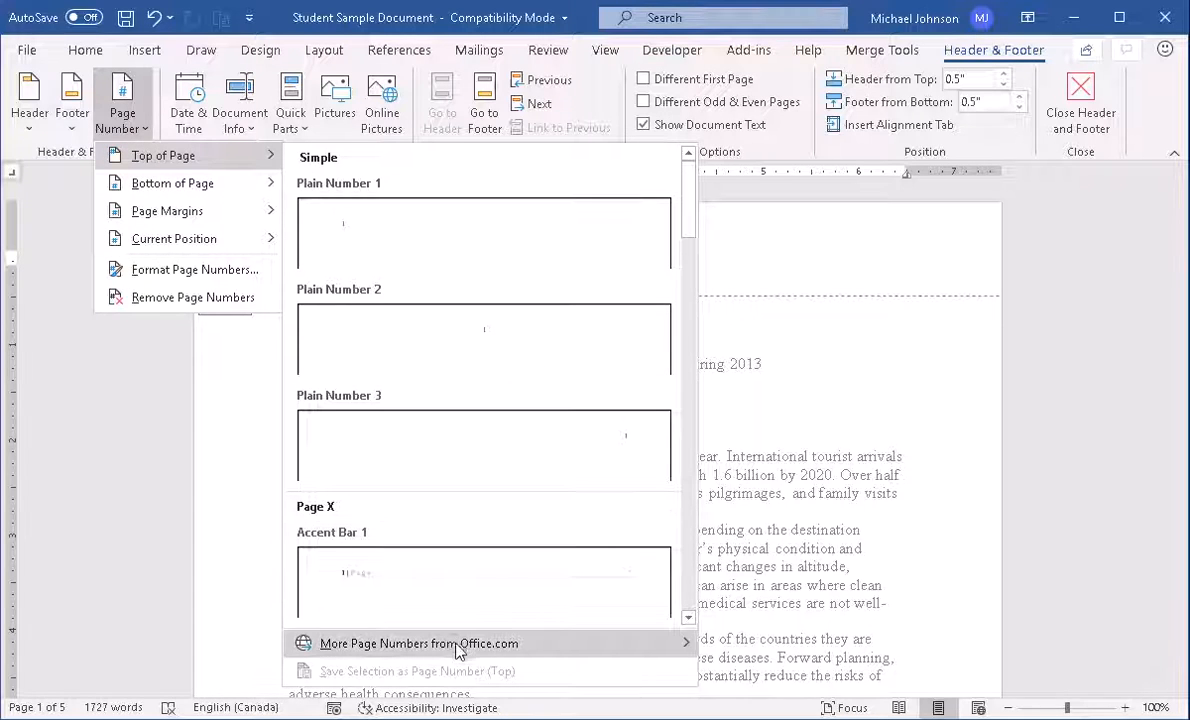
{"action": "left_click", "coordinate": [636, 443]}
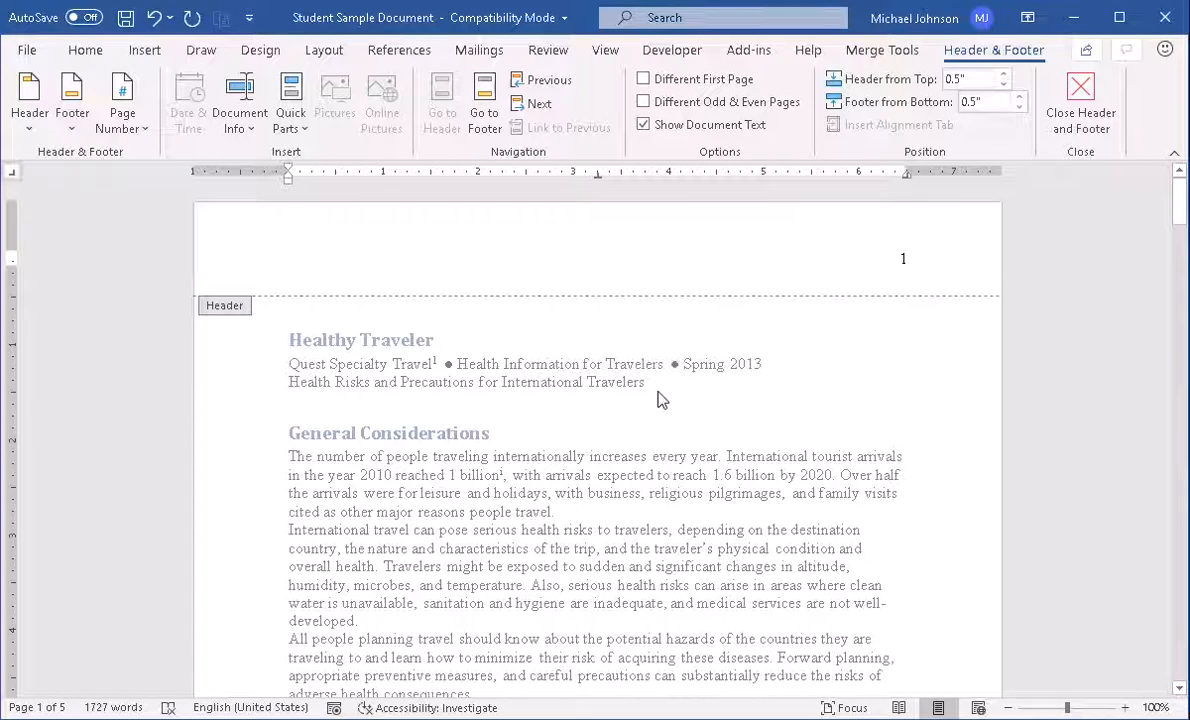
{"action": "scroll", "coordinate": [658, 399], "scroll_direction": "down", "scroll_amount": 12}
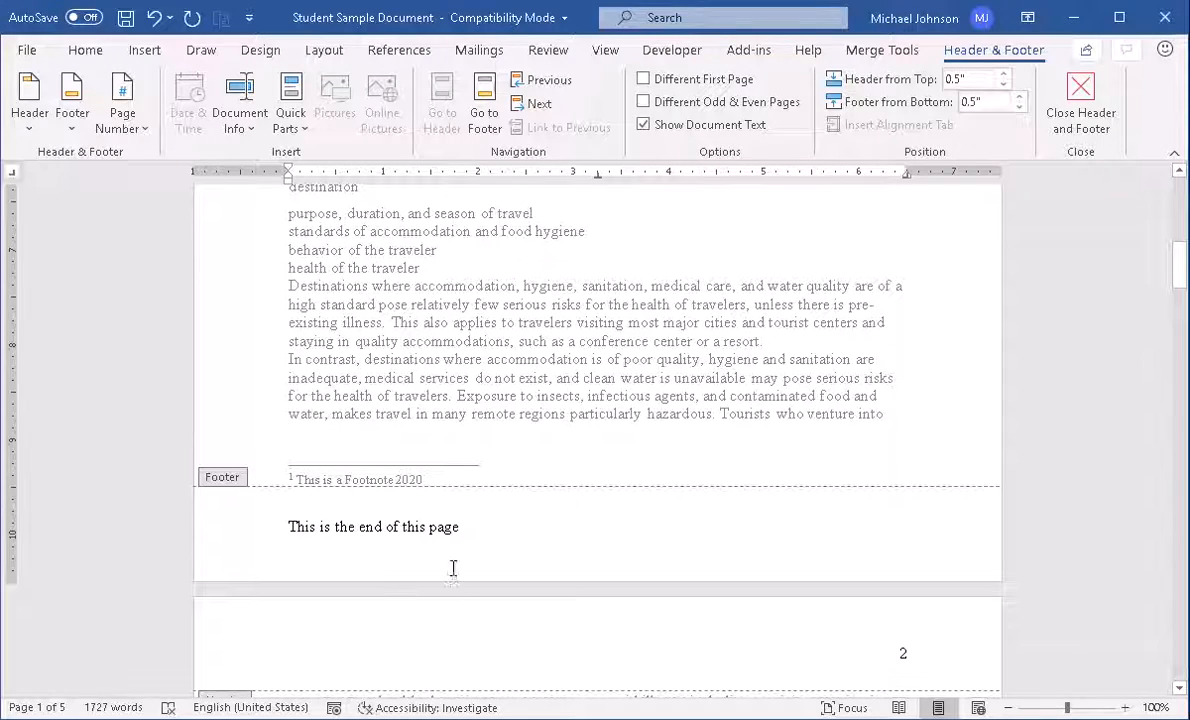
{"action": "scroll", "coordinate": [453, 568], "scroll_direction": "up", "scroll_amount": 10}
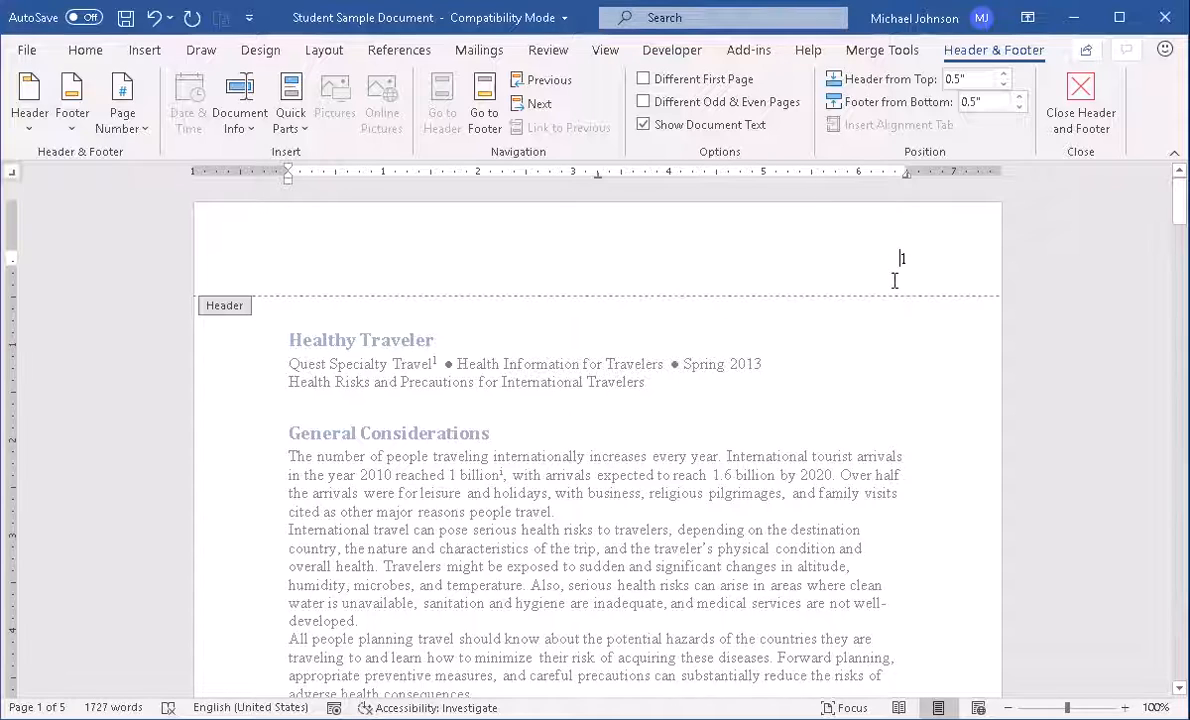
Apply the Facet (Even Page) header design and type the author's first name centred
{"action": "left_click", "coordinate": [30, 128]}
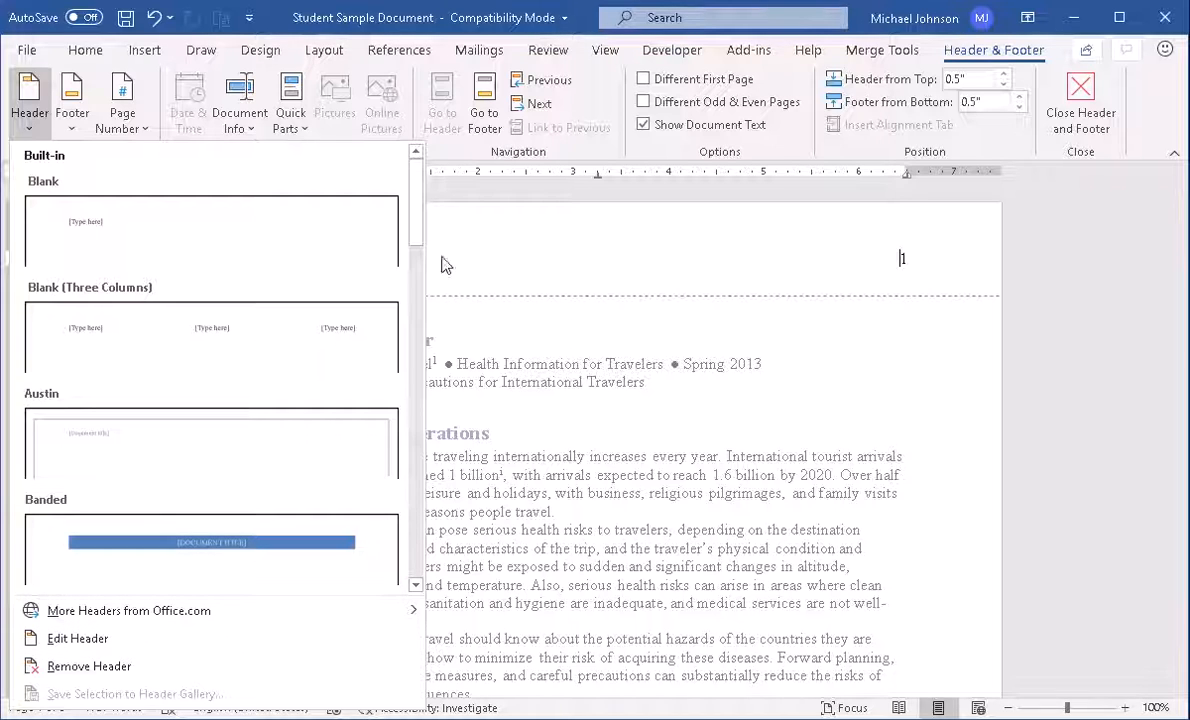
{"action": "left_click_drag", "start_coordinate": [417, 200], "coordinate": [420, 270]}
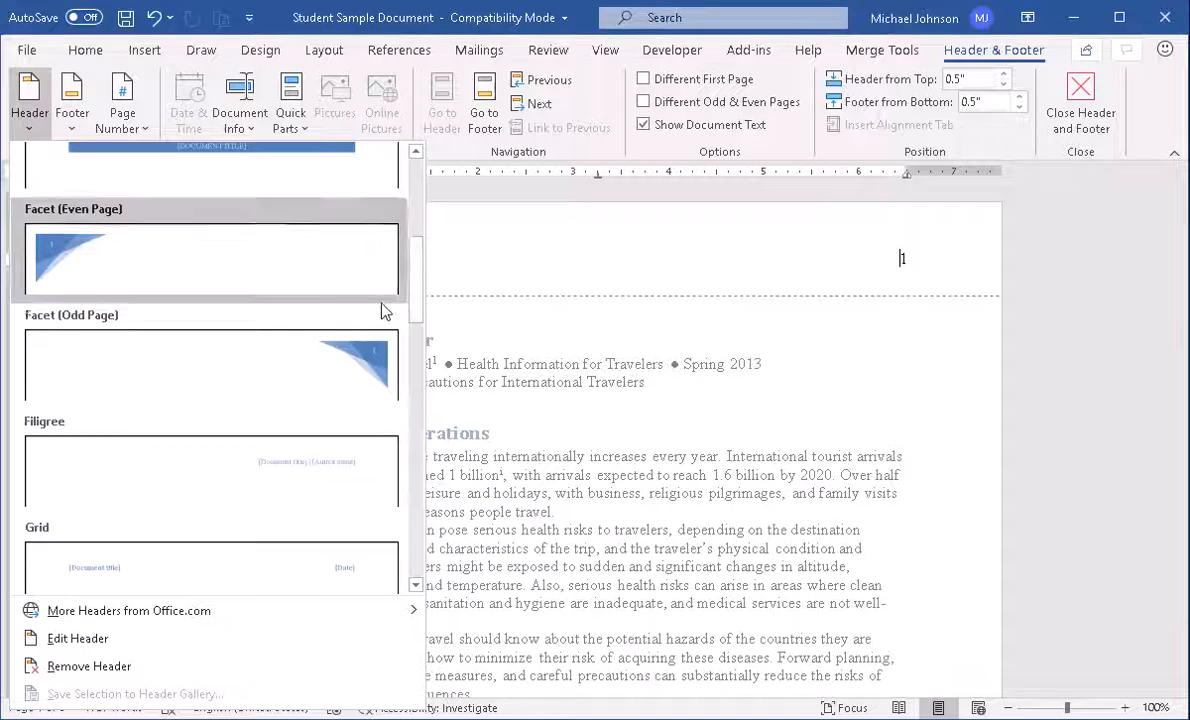
{"action": "left_click", "coordinate": [53, 252]}
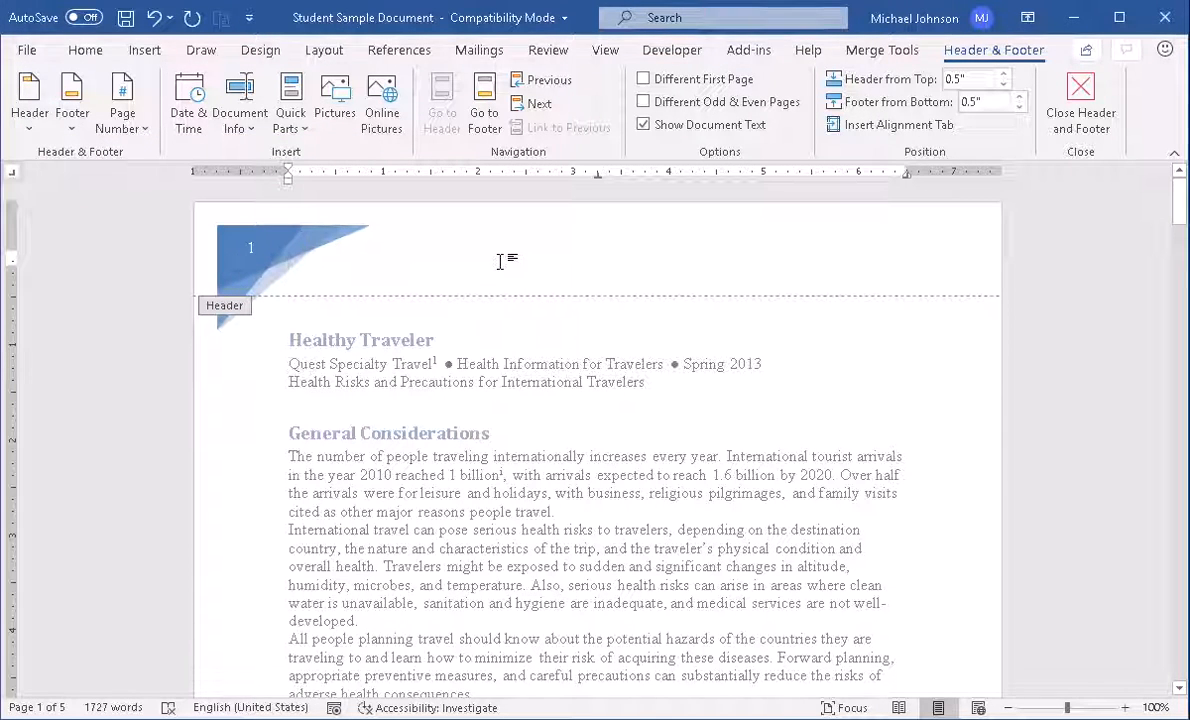
{"action": "type", "text": "M"}
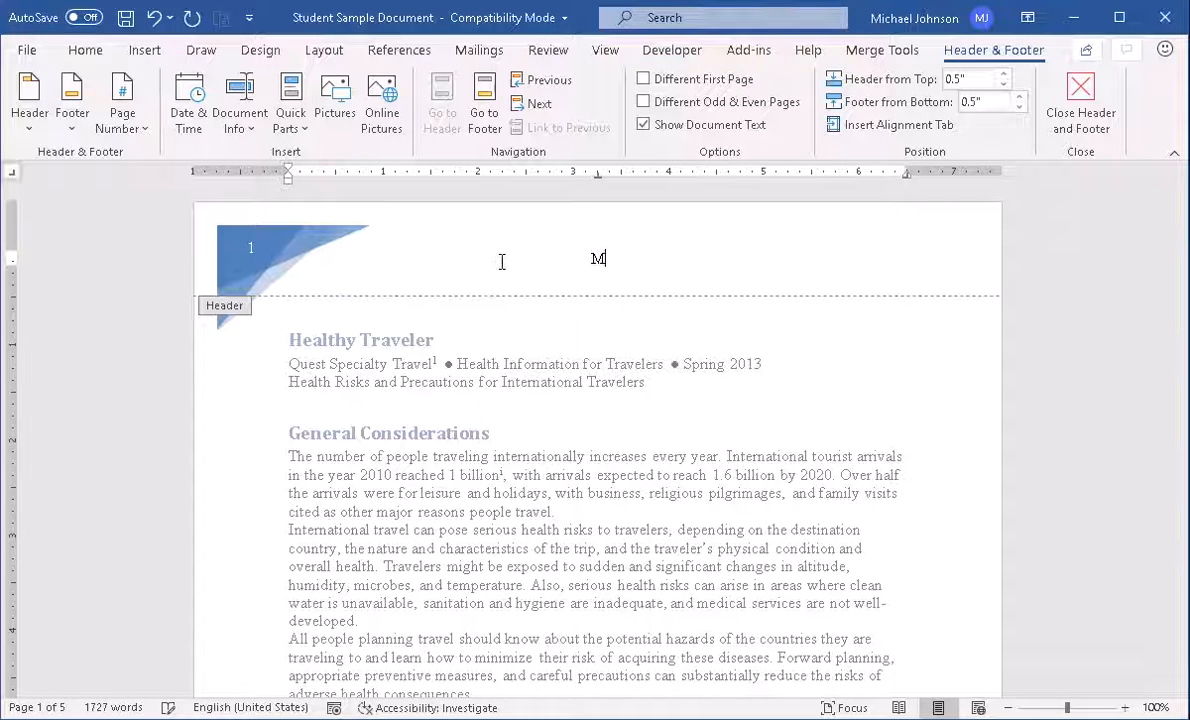
{"action": "type", "text": "ichael"}
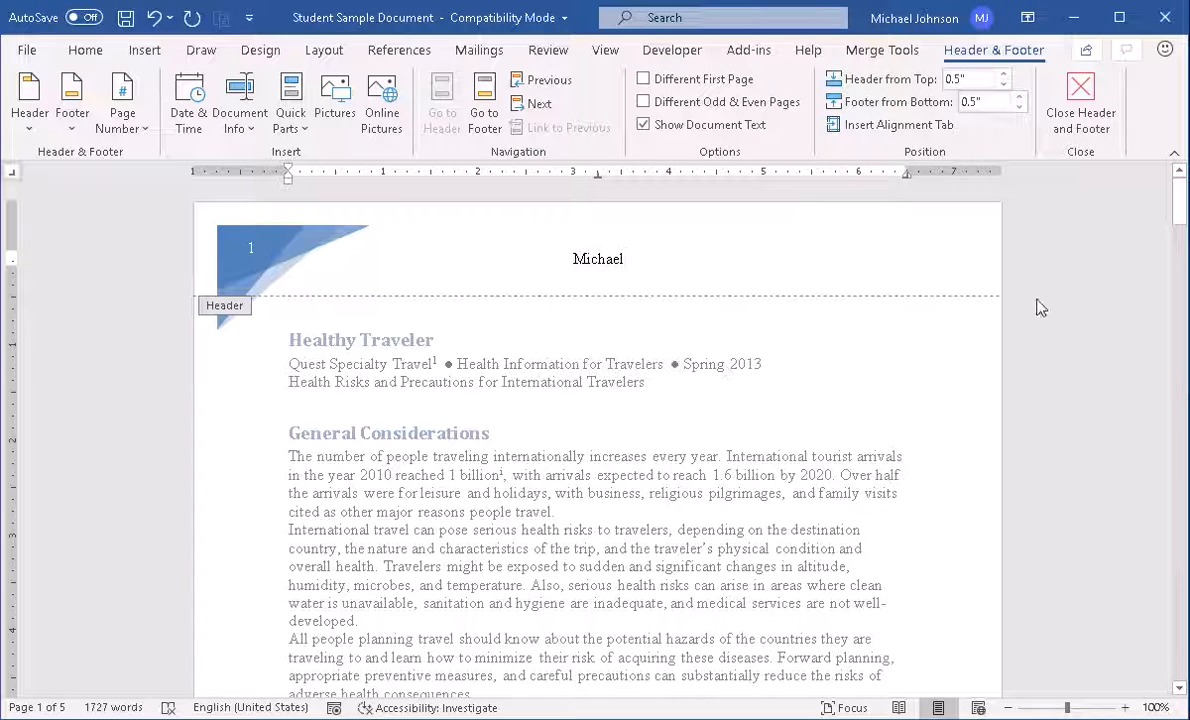
Close header editing and view the document's print preview under File > Print
{"action": "left_click", "coordinate": [1083, 103]}
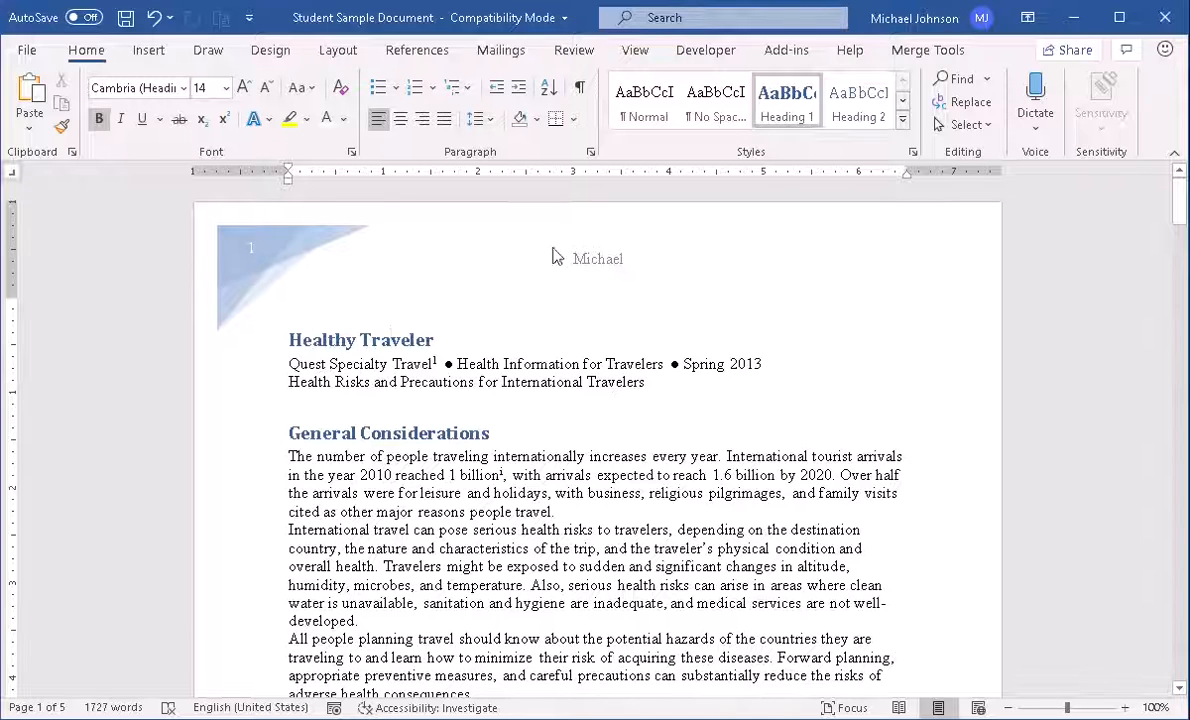
{"action": "left_click", "coordinate": [26, 53]}
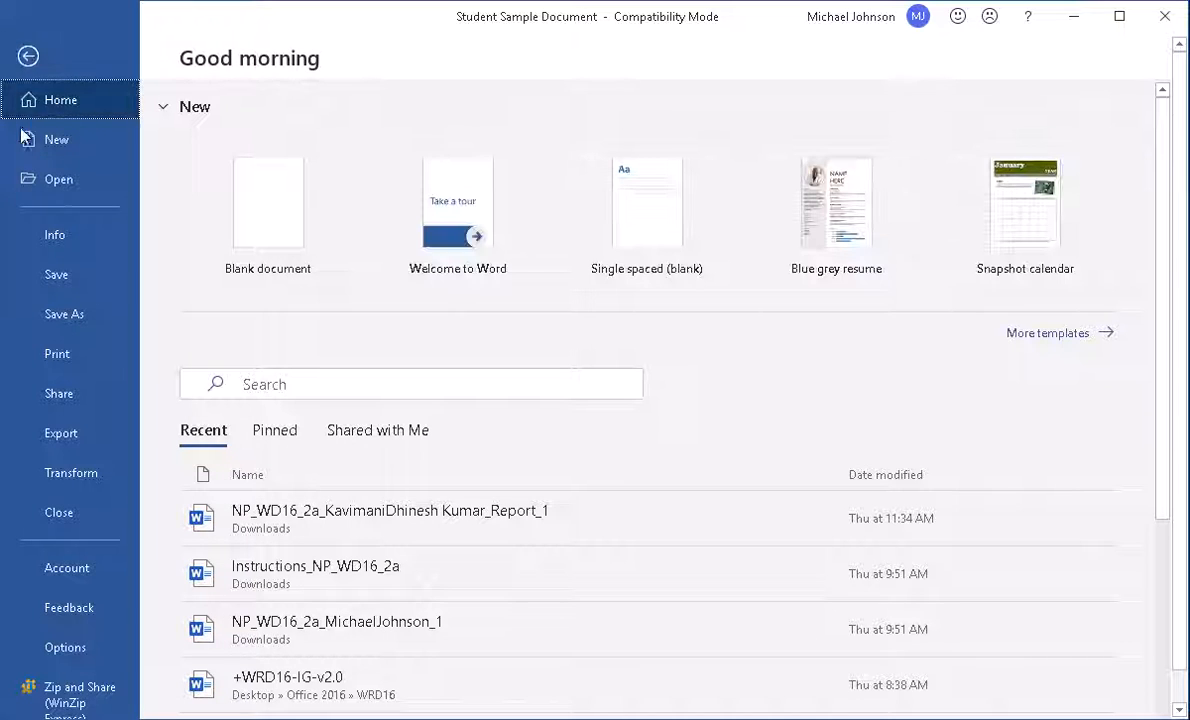
{"action": "left_click", "coordinate": [30, 354]}
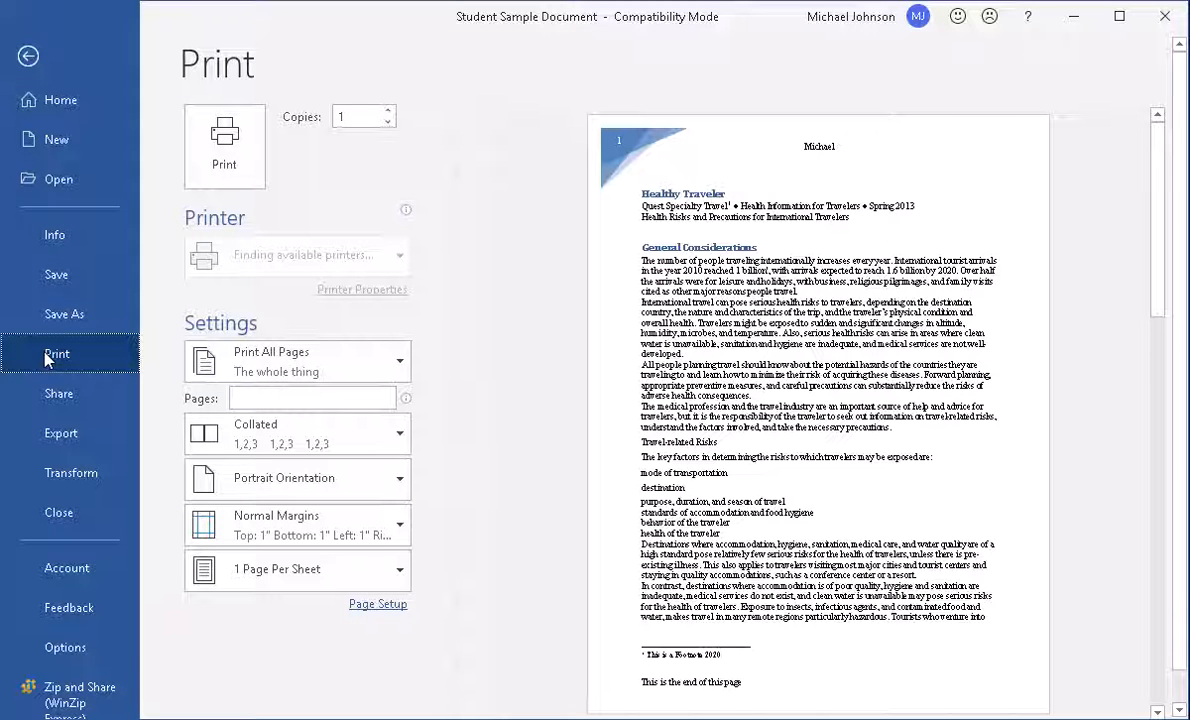